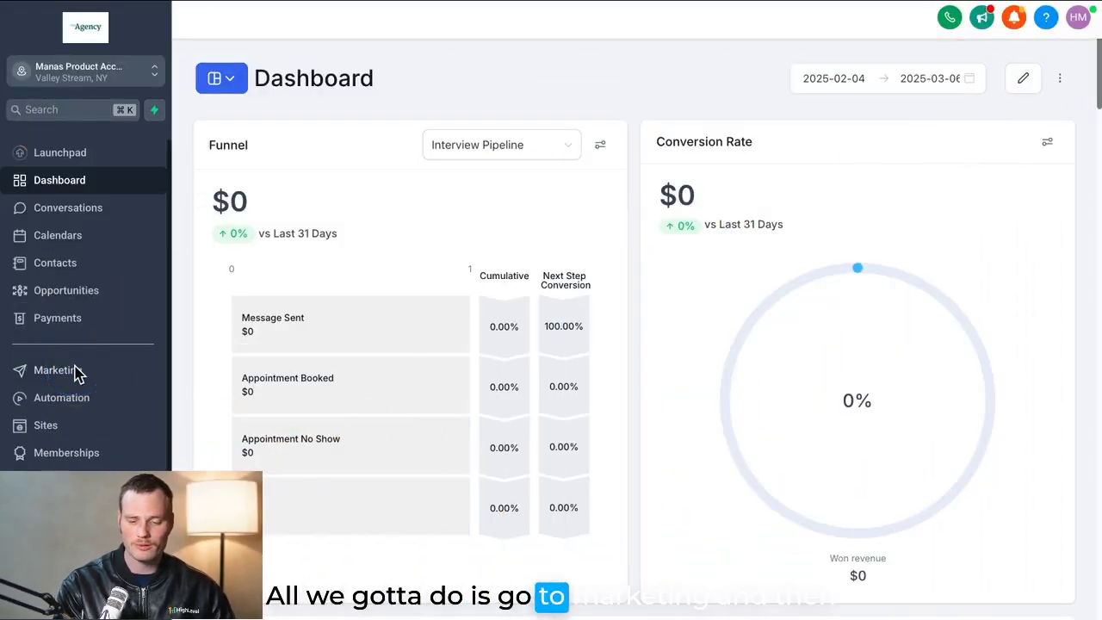
Go to Marketing's Ad Manager to list the three draft campaigns.
{"action": "left_click", "coordinate": [64, 371]}
{"action": "left_click", "coordinate": [920, 55]}
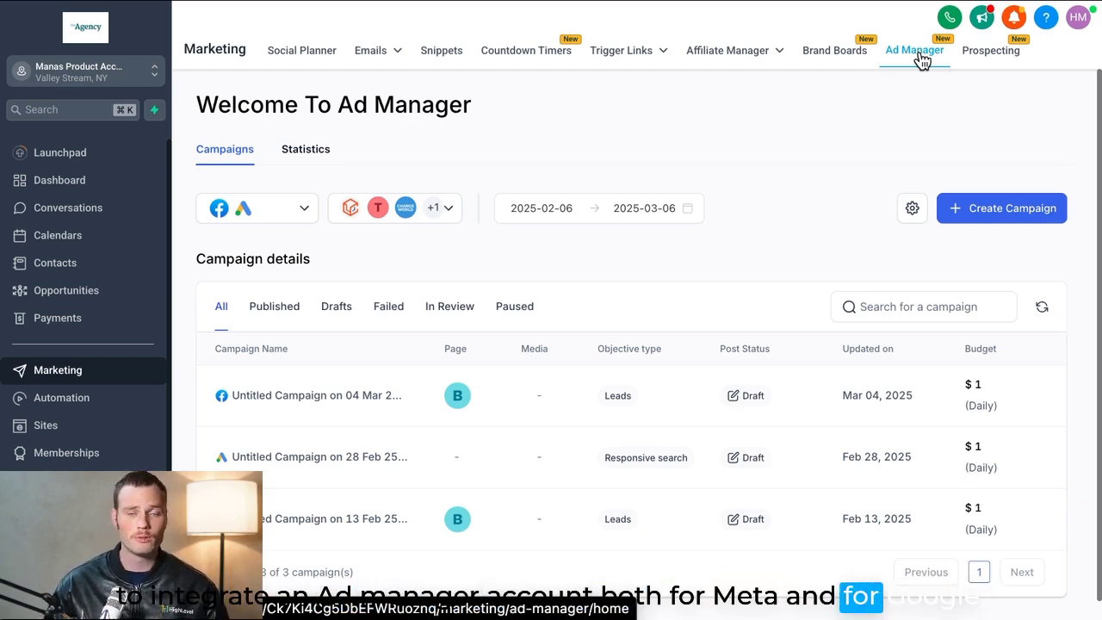
Start a new Facebook campaign from the '1 Free Gym Week' Ad Manager template.
{"action": "left_click", "coordinate": [961, 210]}
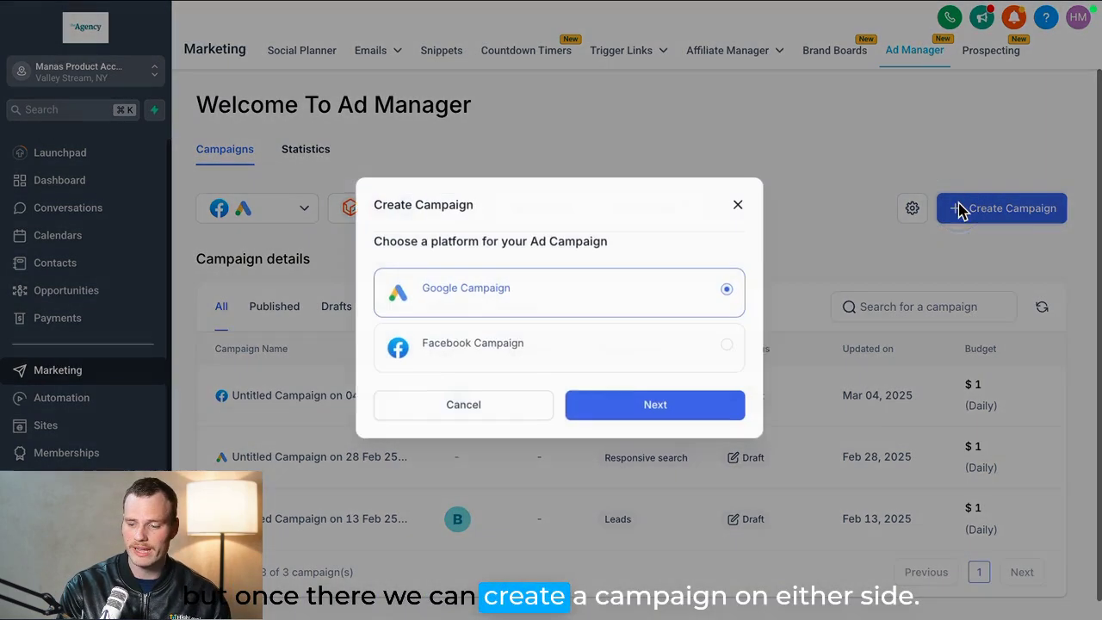
{"action": "left_click", "coordinate": [688, 356]}
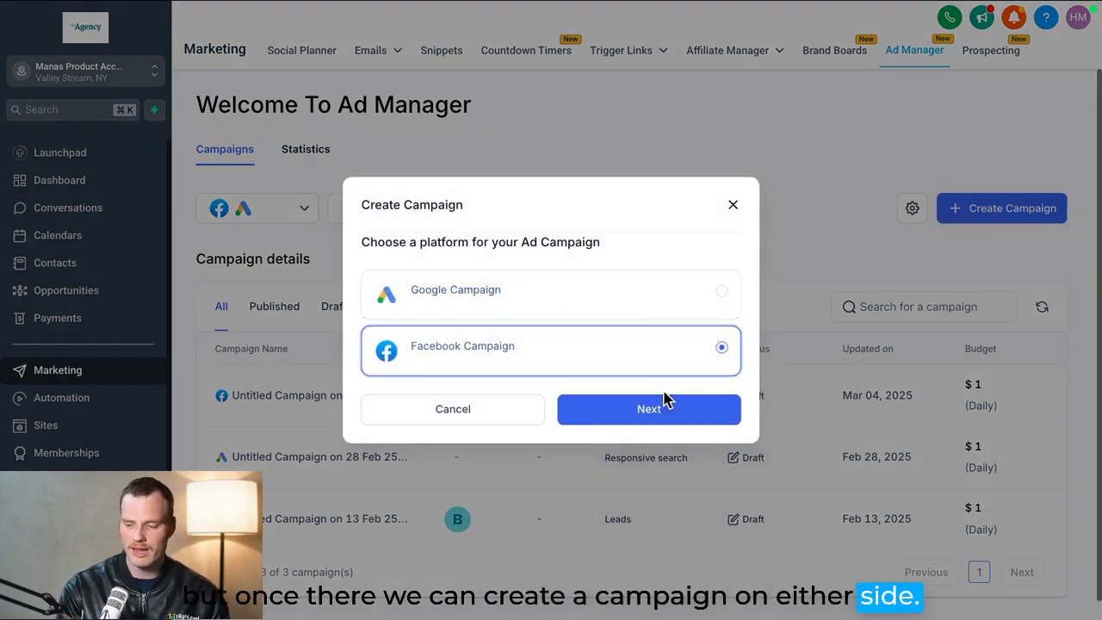
{"action": "left_click", "coordinate": [656, 410]}
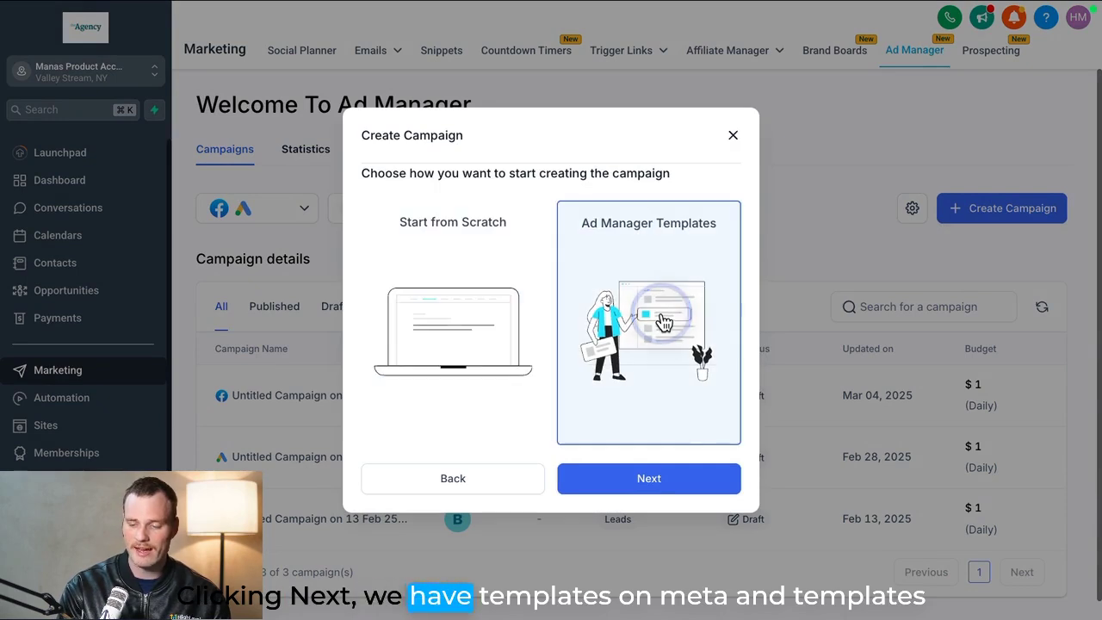
{"action": "left_click", "coordinate": [657, 325]}
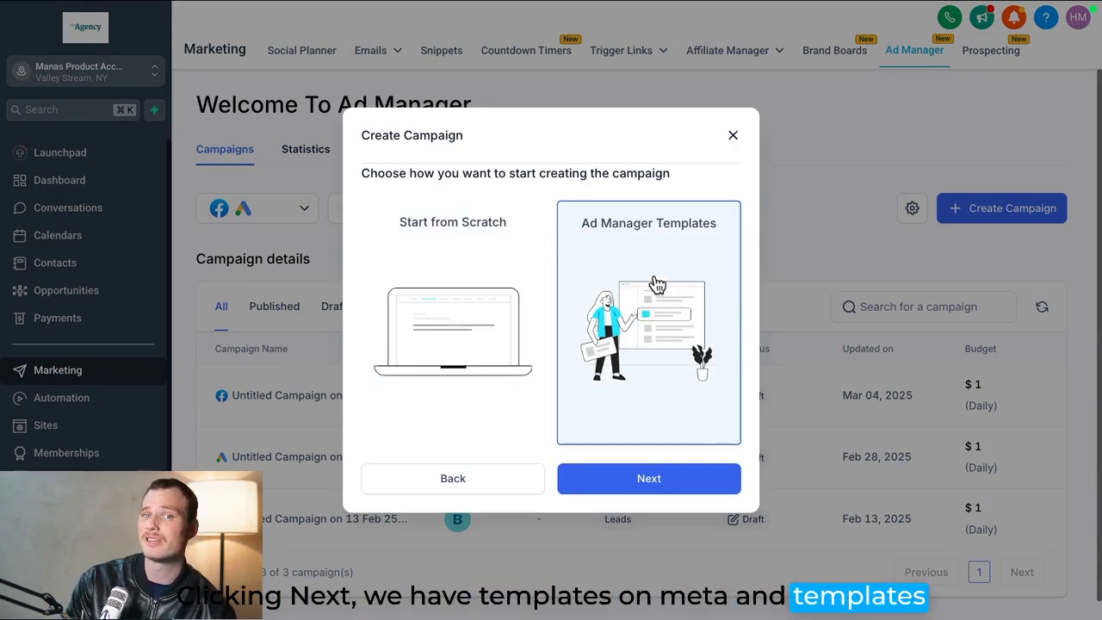
{"action": "left_click", "coordinate": [637, 465]}
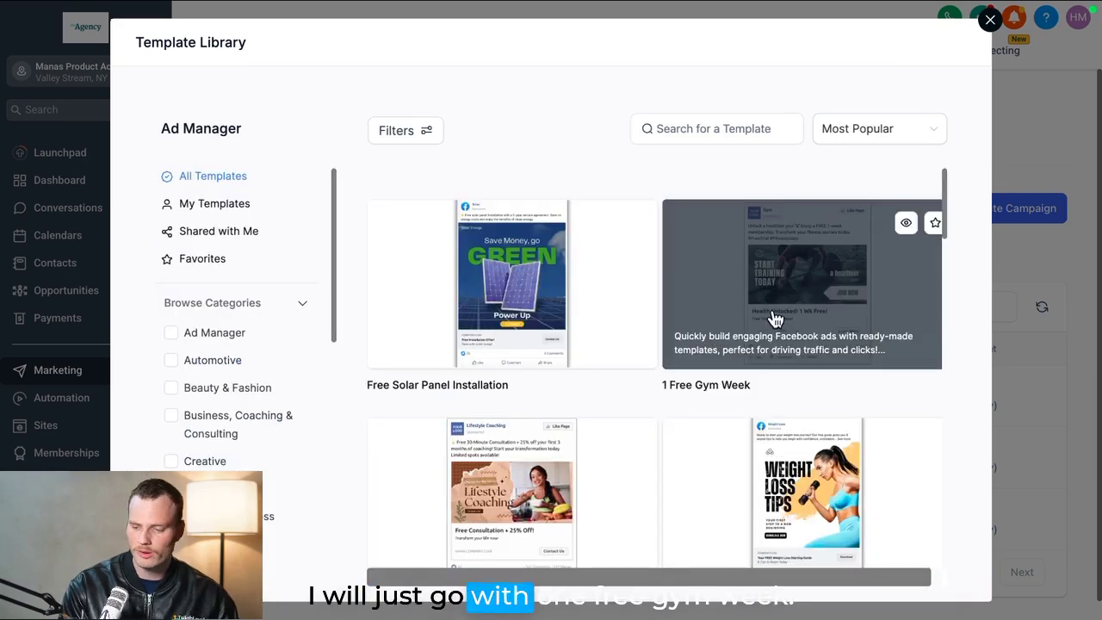
{"action": "left_click", "coordinate": [775, 319]}
{"action": "left_click", "coordinate": [923, 45]}
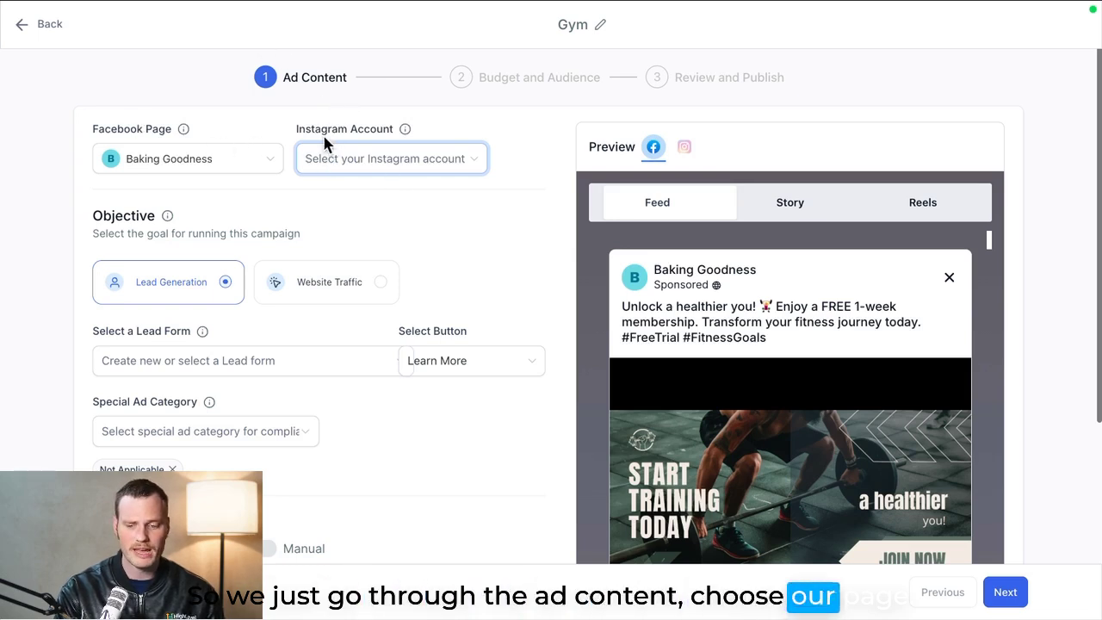
Review the Gym ad's Facebook page, Lead Generation objective, placements and primary text.
{"action": "left_click", "coordinate": [382, 125]}
{"action": "scroll", "coordinate": [428, 269], "scroll_direction": "down", "scroll_amount": 1}
{"action": "scroll", "coordinate": [428, 268], "scroll_direction": "down", "scroll_amount": 3}
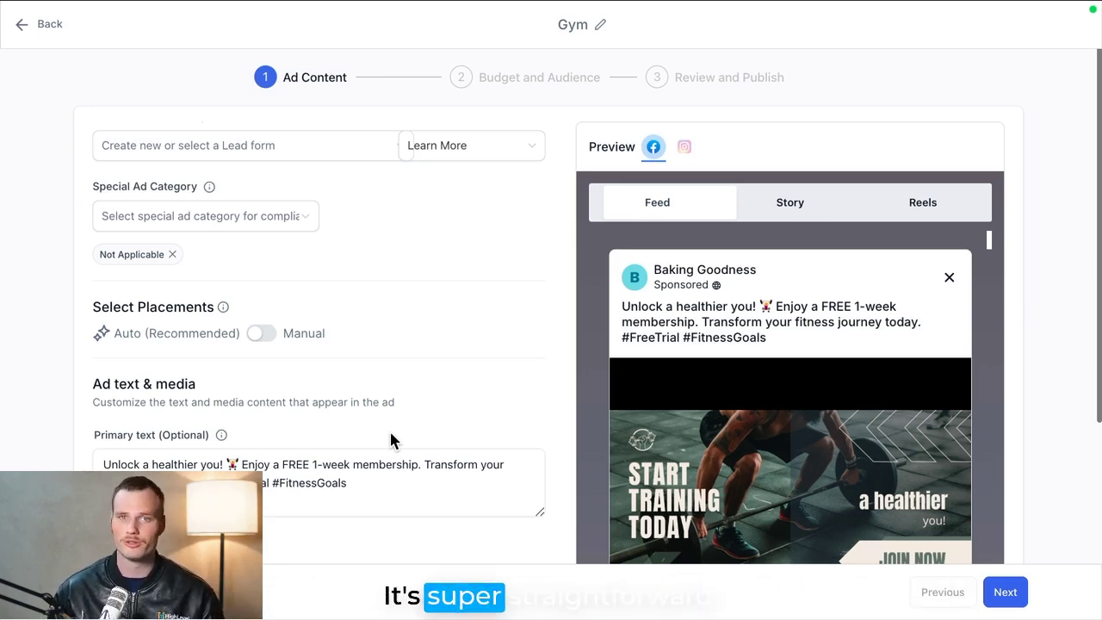
{"action": "scroll", "coordinate": [389, 438], "scroll_direction": "up", "scroll_amount": 2}
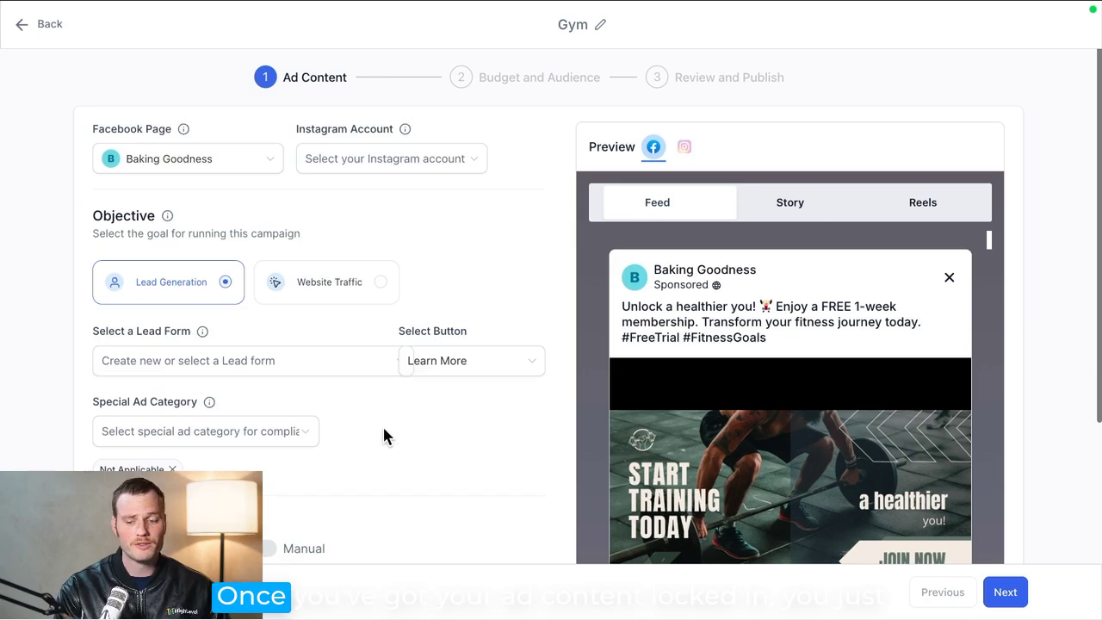
Advance to the Gym campaign's Budget and Audience step and review it.
{"action": "left_click", "coordinate": [1005, 594]}
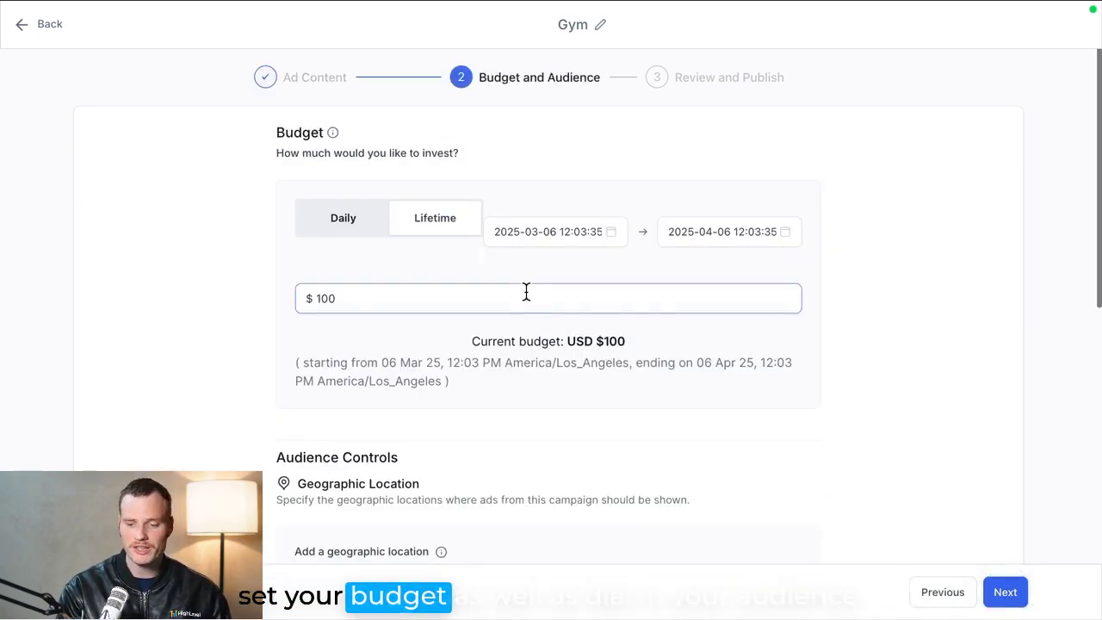
{"action": "scroll", "coordinate": [525, 297], "scroll_direction": "down", "scroll_amount": 6}
{"action": "scroll", "coordinate": [361, 194], "scroll_direction": "up", "scroll_amount": 1}
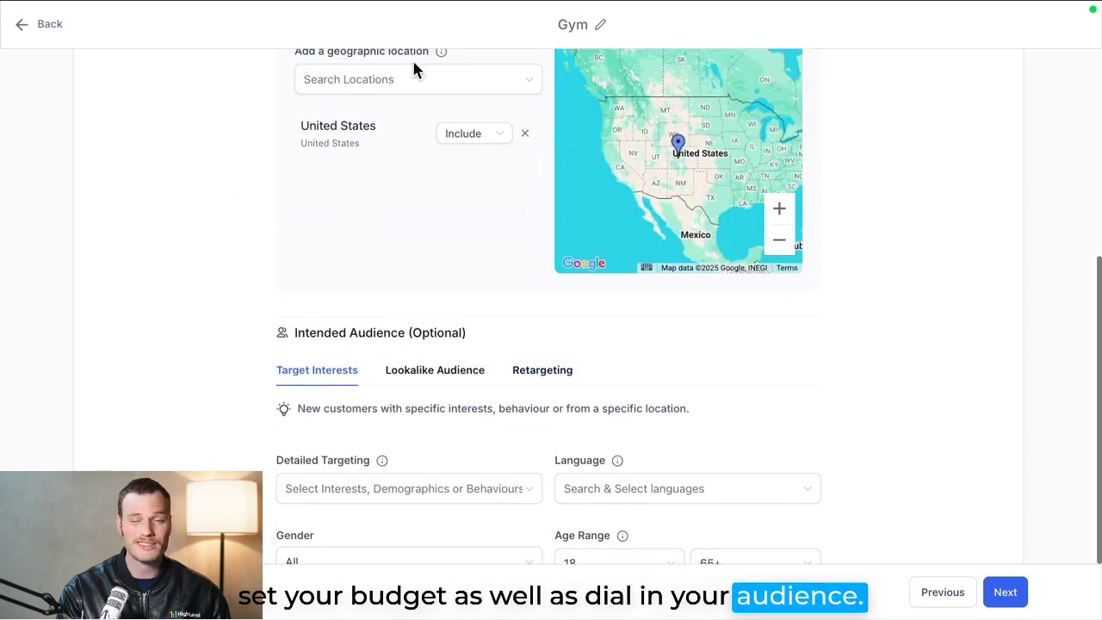
{"action": "scroll", "coordinate": [411, 194], "scroll_direction": "down", "scroll_amount": 1}
{"action": "scroll", "coordinate": [409, 198], "scroll_direction": "up", "scroll_amount": 1}
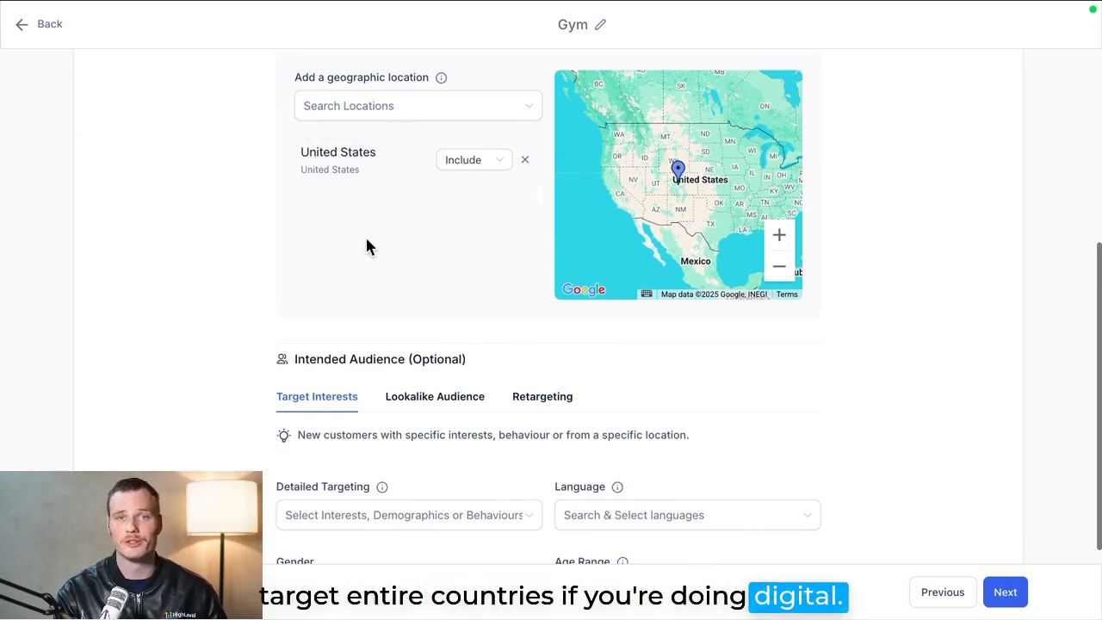
{"action": "scroll", "coordinate": [450, 281], "scroll_direction": "down", "scroll_amount": 2}
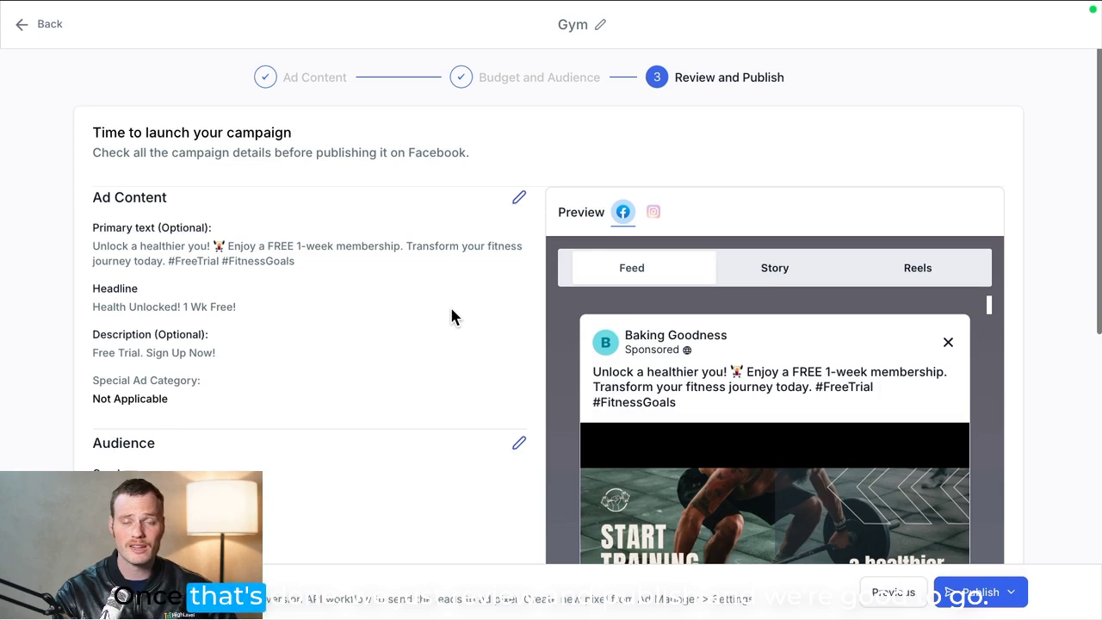
{"action": "scroll", "coordinate": [451, 317], "scroll_direction": "down", "scroll_amount": 5}
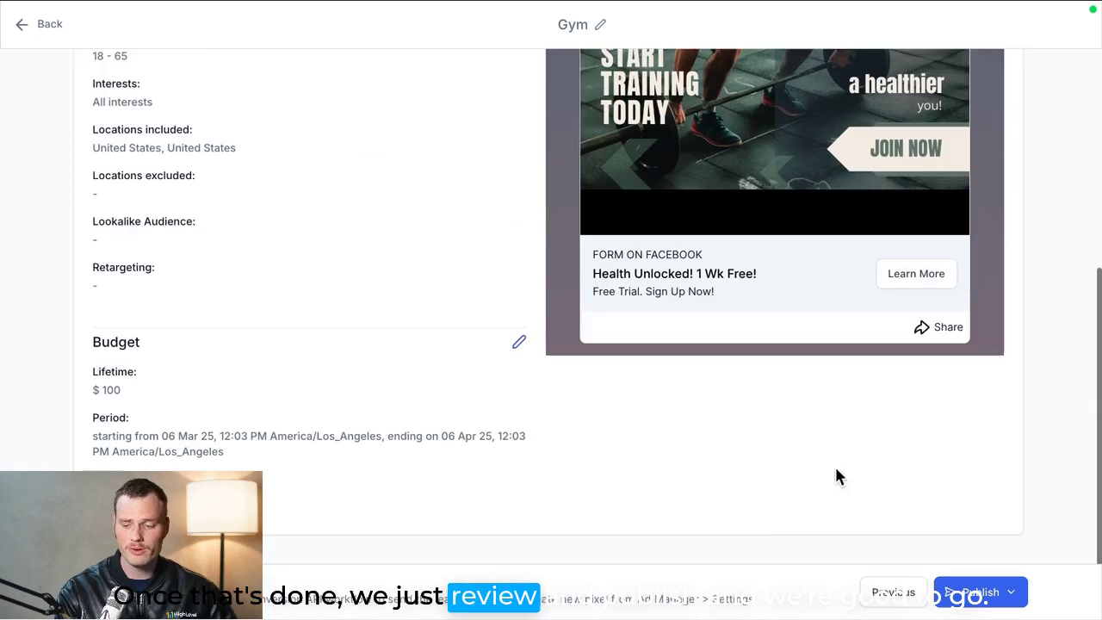
Delete the unpublished Gym campaign and view Ad Manager's Statistics.
{"action": "left_click", "coordinate": [999, 594]}
{"action": "left_click", "coordinate": [975, 545]}
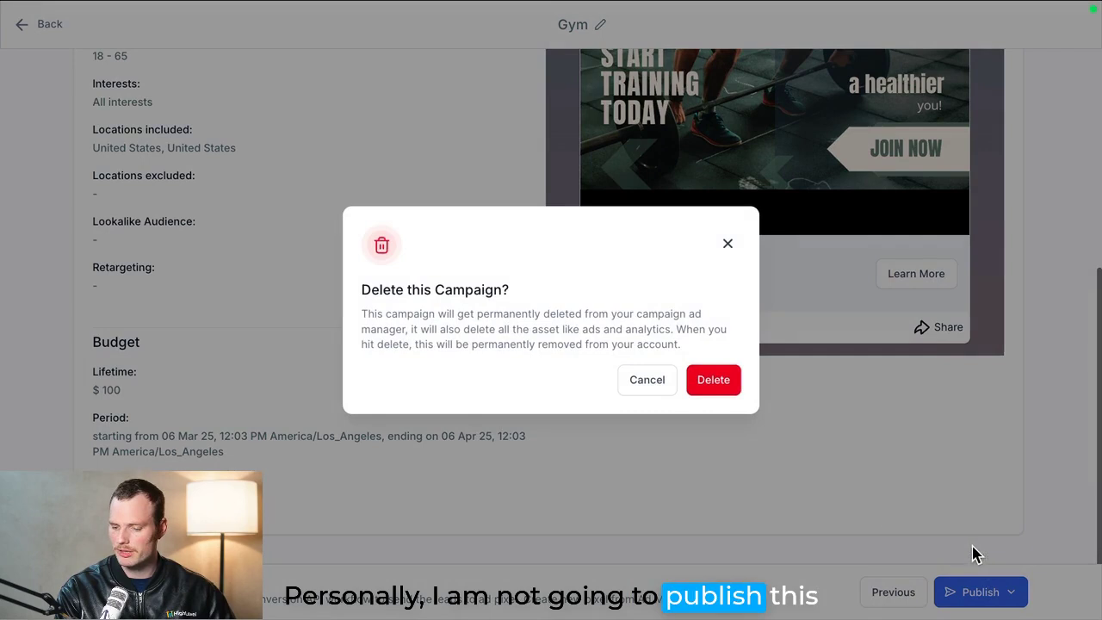
{"action": "left_click", "coordinate": [728, 384]}
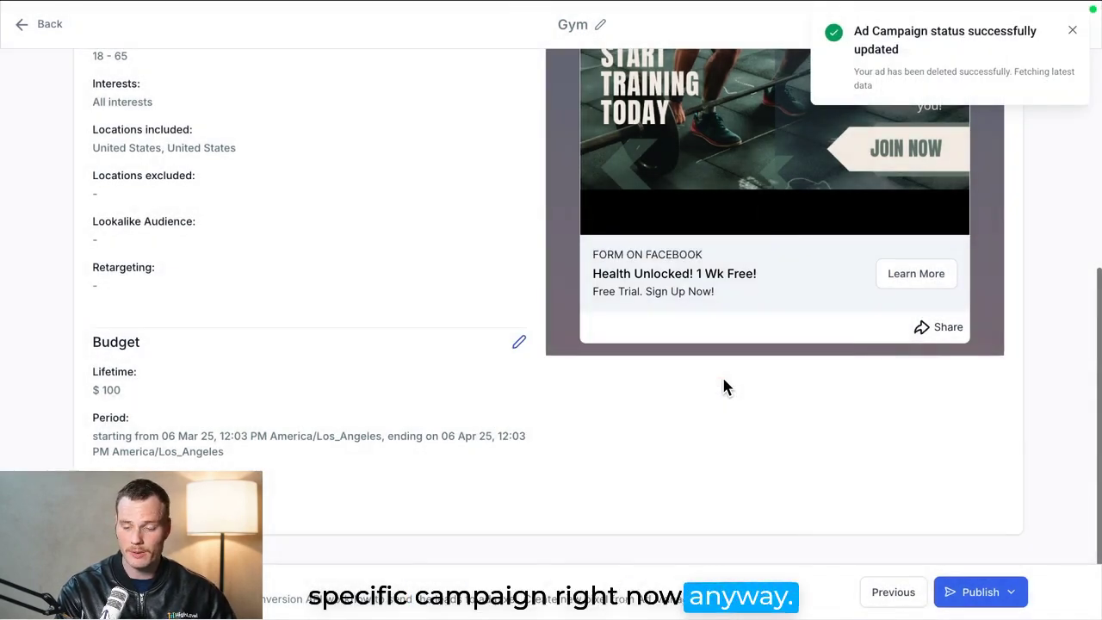
{"action": "left_click", "coordinate": [315, 191]}
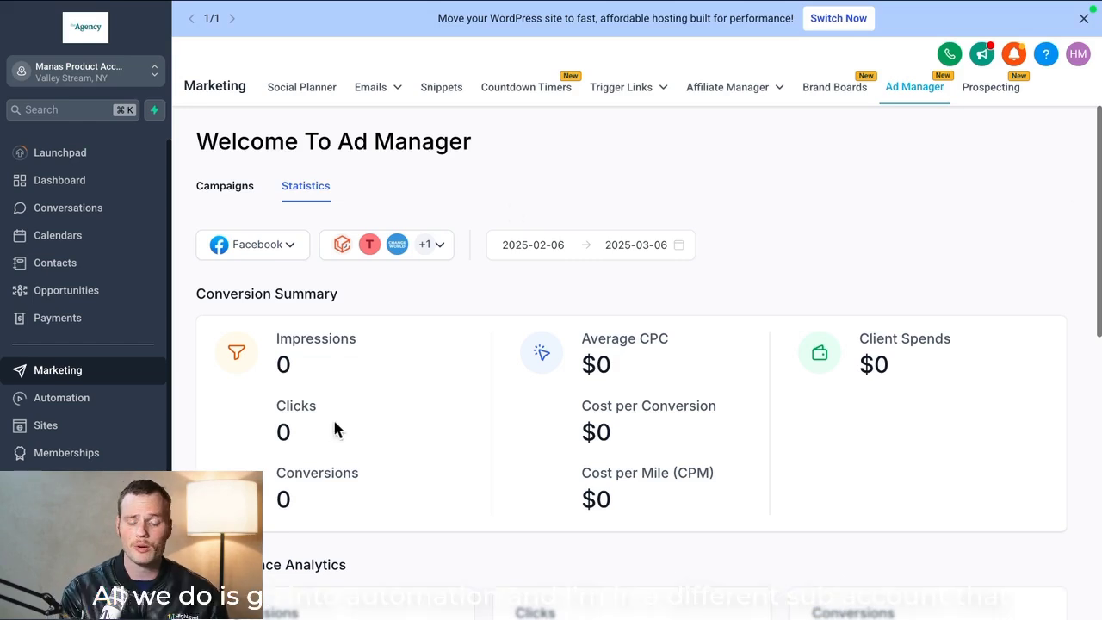
Create a new workflow from scratch under Automation.
{"action": "left_click", "coordinate": [112, 405]}
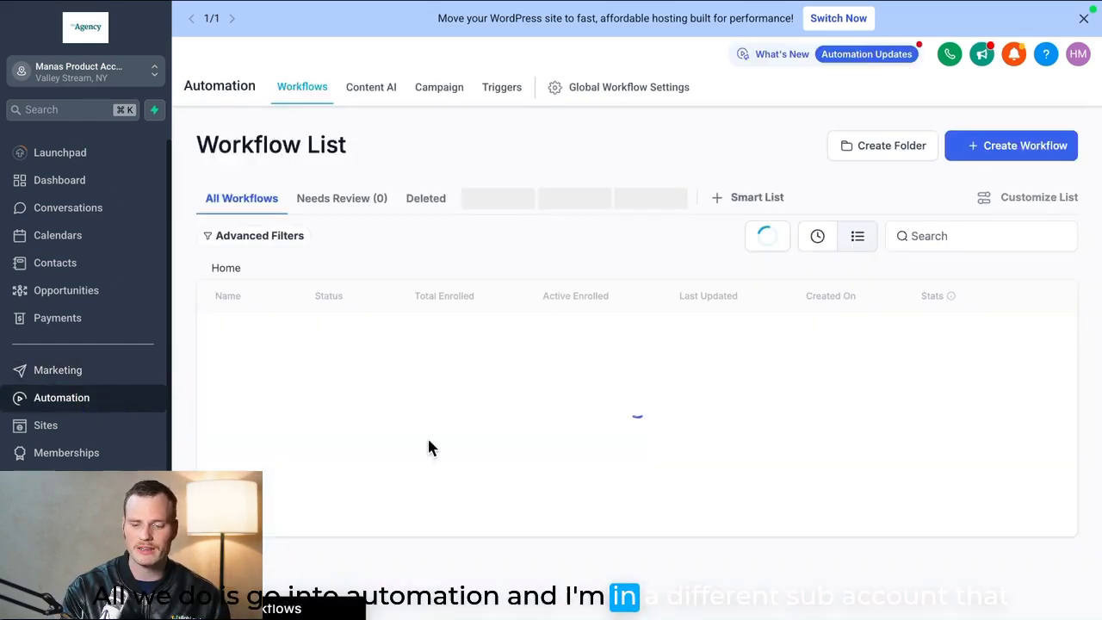
{"action": "left_click", "coordinate": [1013, 148]}
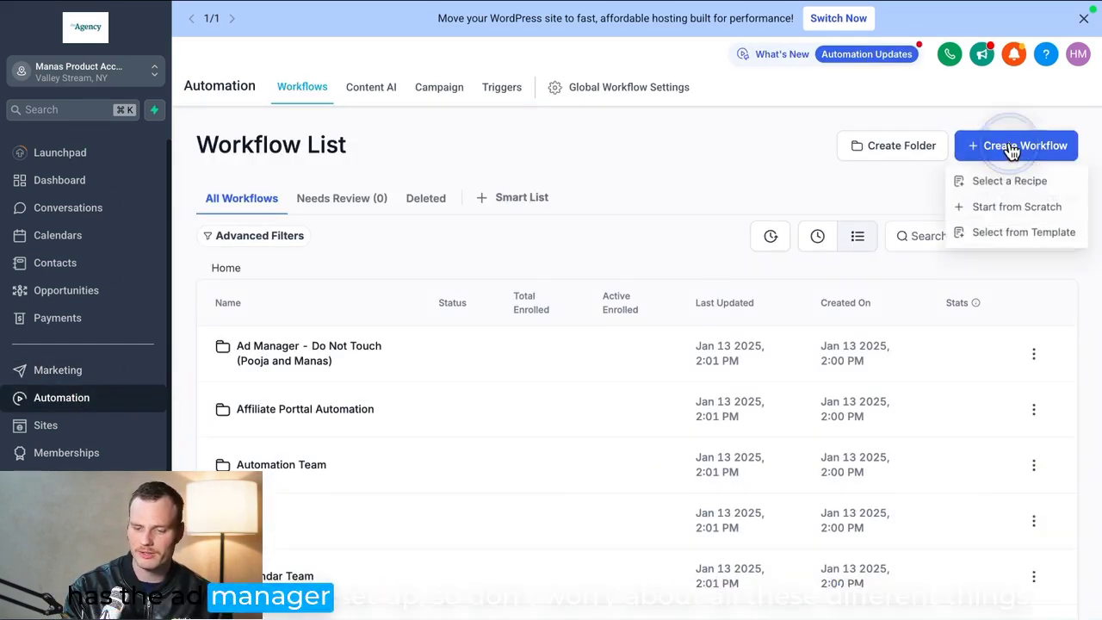
{"action": "left_click", "coordinate": [1003, 208]}
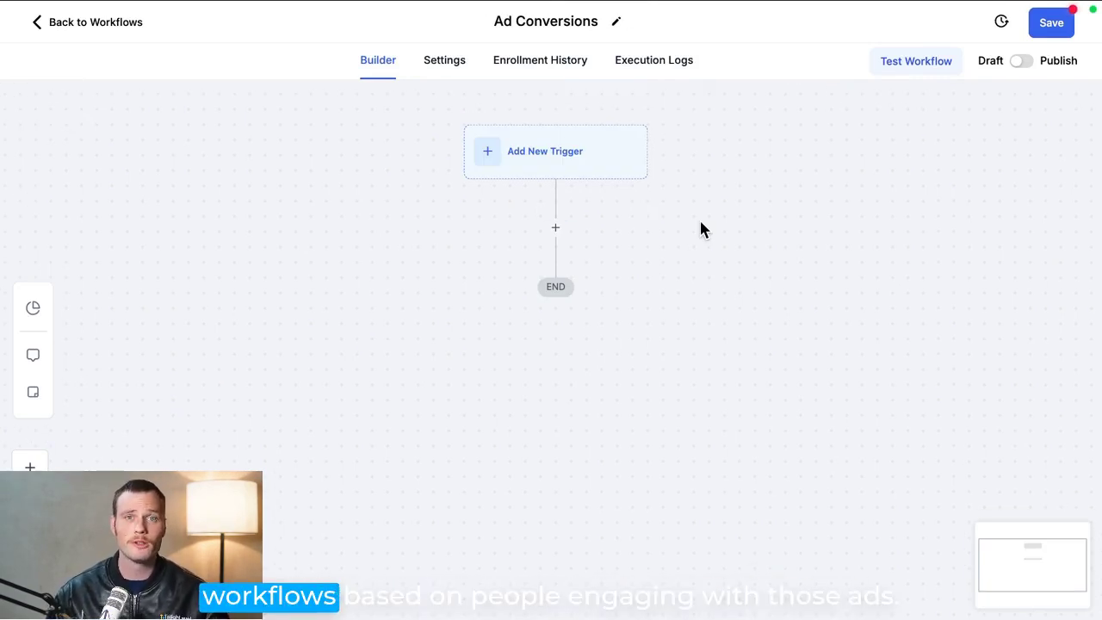
Add a Facebook Lead Form Submitted trigger to the Ad Conversions workflow.
{"action": "left_click", "coordinate": [557, 155]}
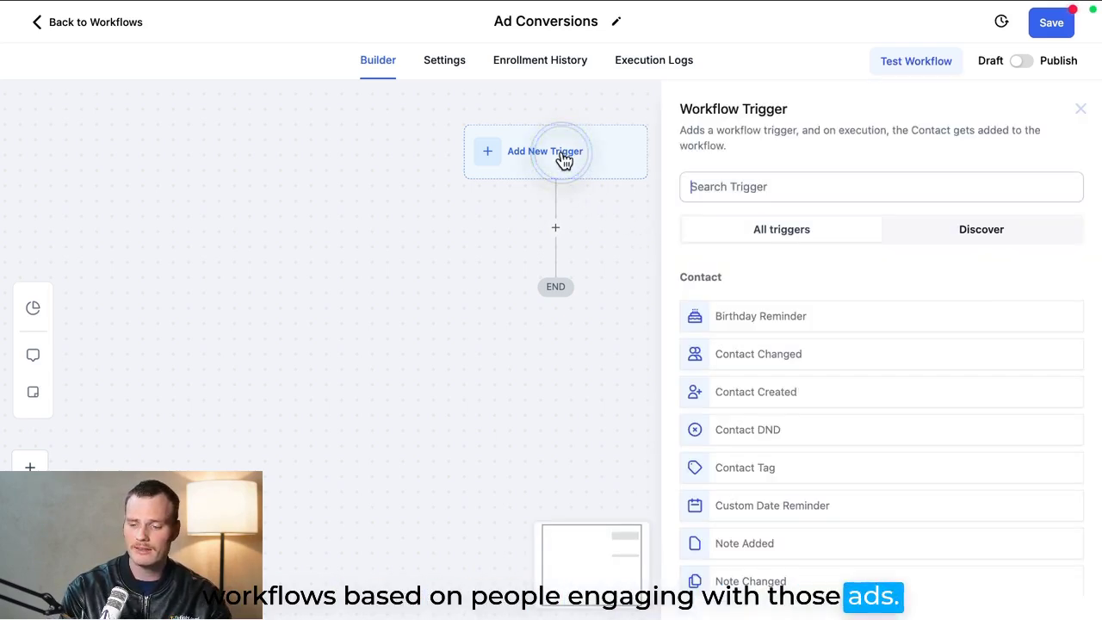
{"action": "type", "text": "faceb"}
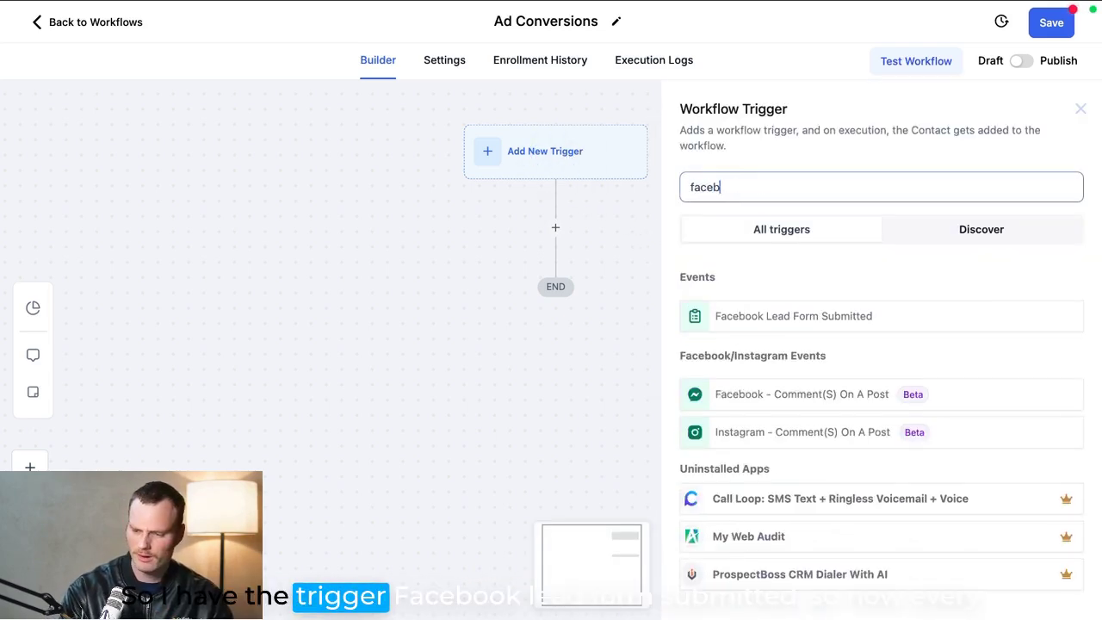
{"action": "left_click", "coordinate": [782, 319]}
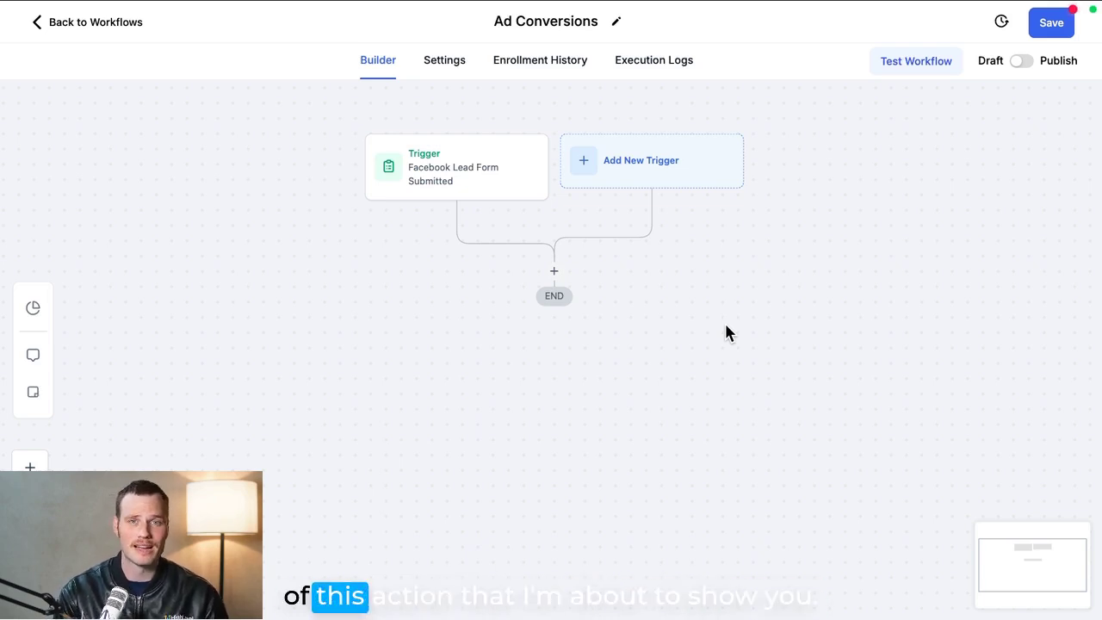
Add a Facebook Conversion API action after the trigger, sending through Ad Manager.
{"action": "left_click", "coordinate": [554, 272]}
{"action": "type", "text": "conver"}
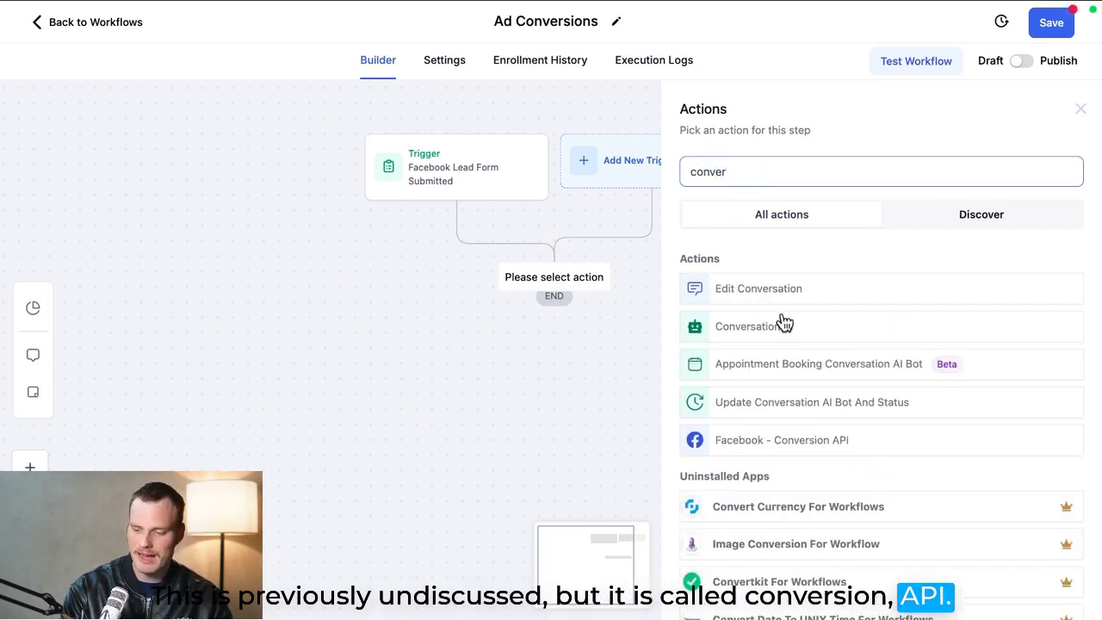
{"action": "left_click", "coordinate": [782, 440]}
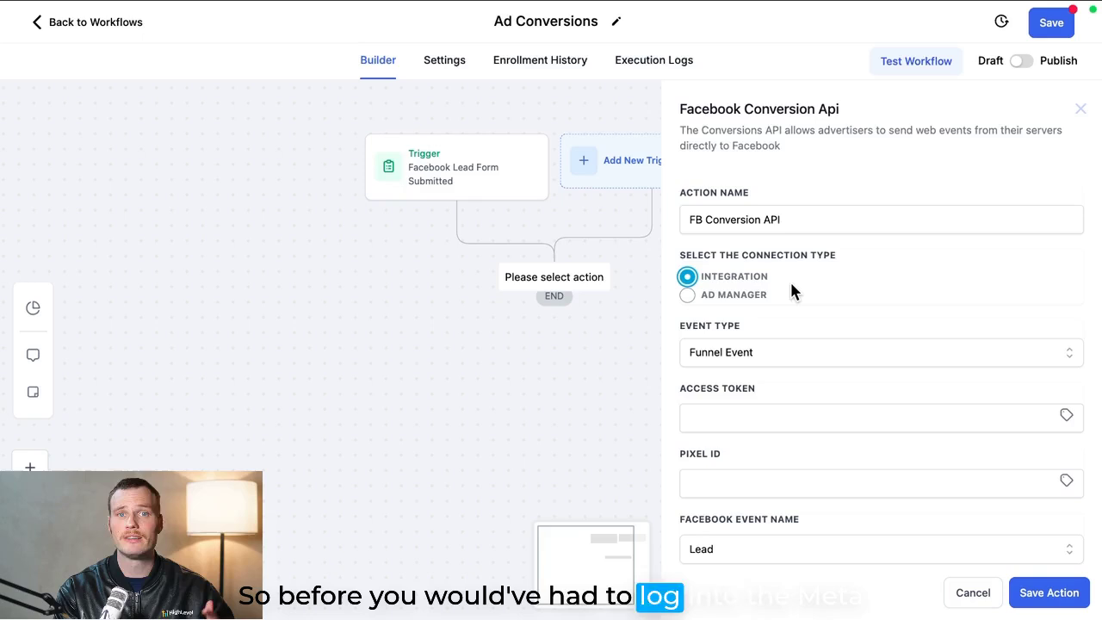
{"action": "scroll", "coordinate": [788, 297], "scroll_direction": "down", "scroll_amount": 3}
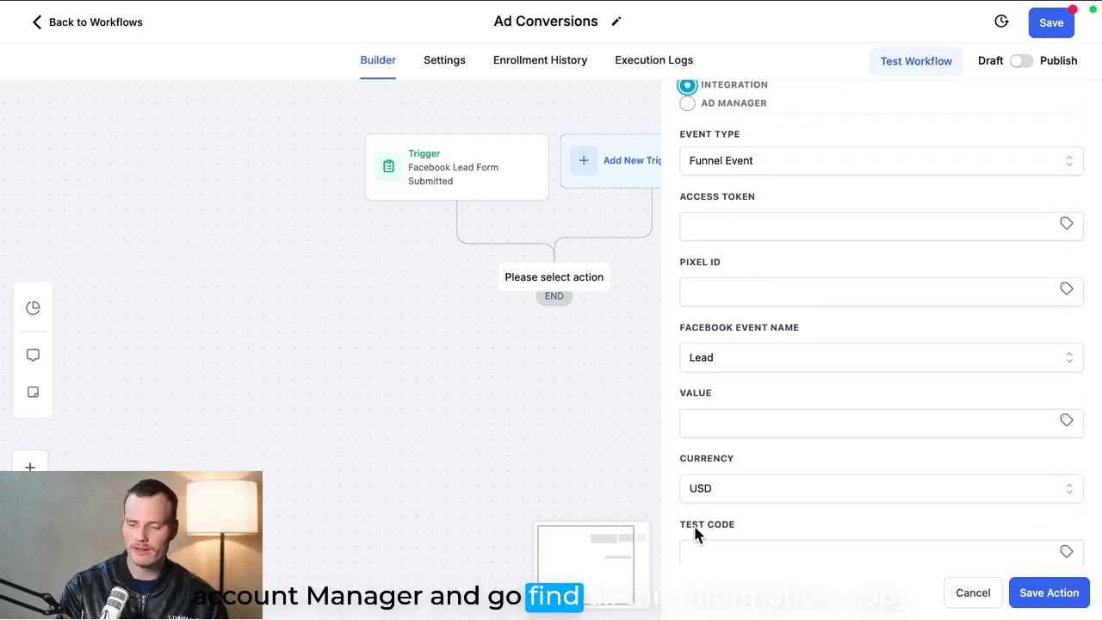
{"action": "scroll", "coordinate": [796, 392], "scroll_direction": "up", "scroll_amount": 2}
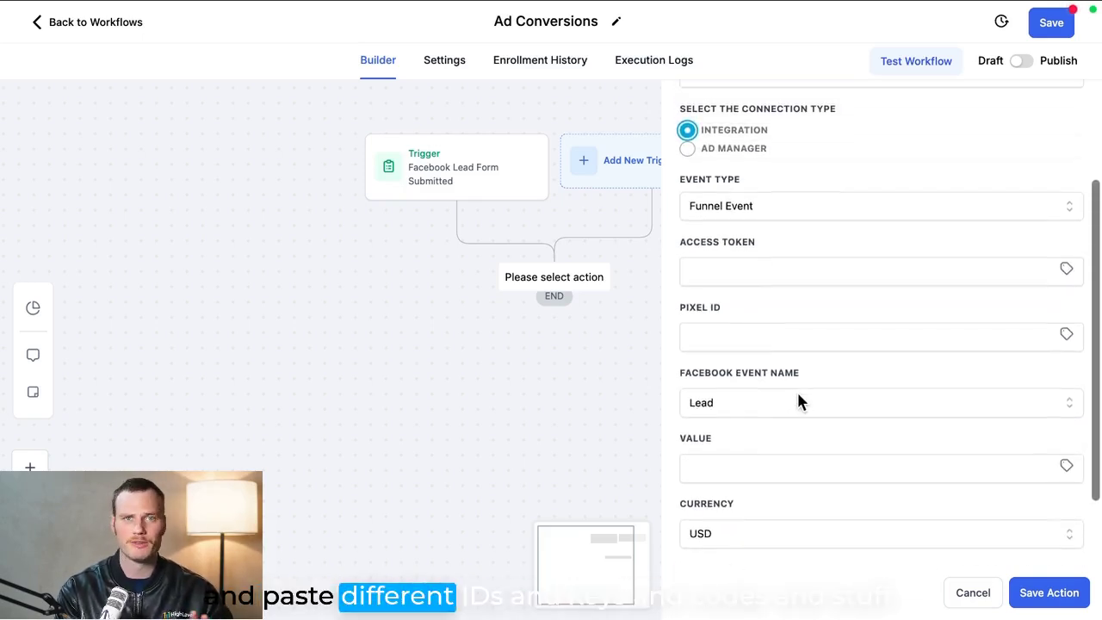
{"action": "scroll", "coordinate": [796, 389], "scroll_direction": "up", "scroll_amount": 1}
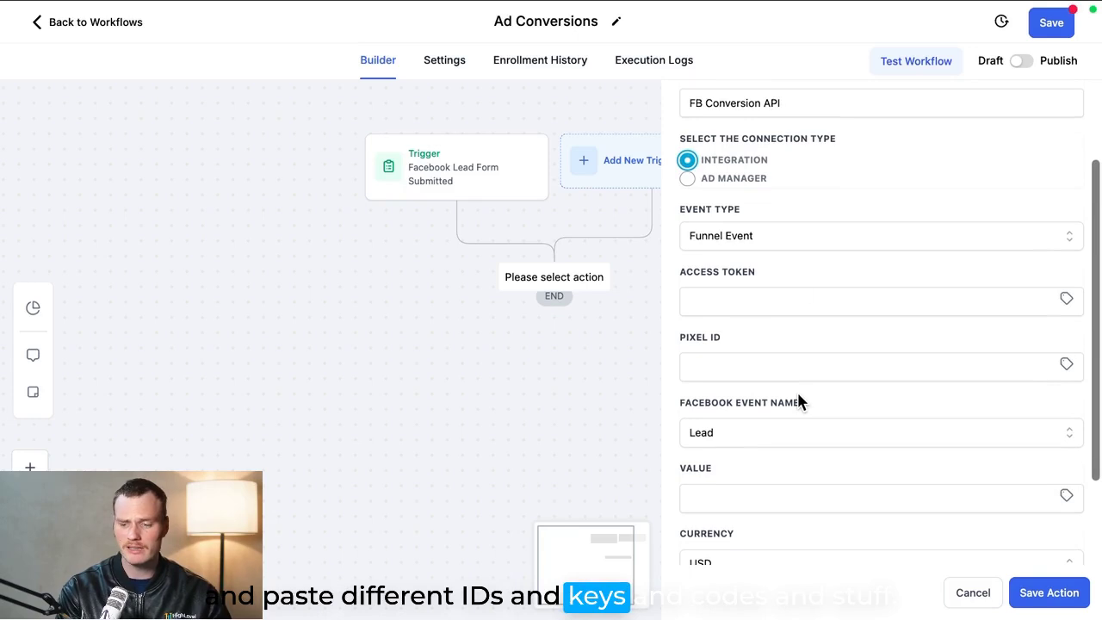
{"action": "left_click", "coordinate": [688, 179]}
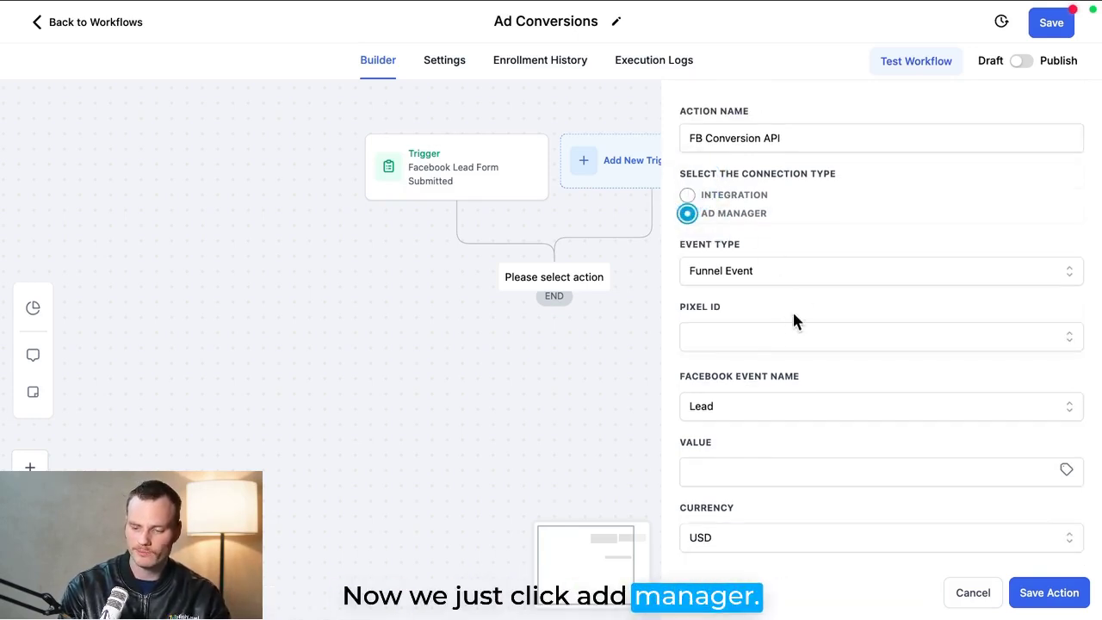
{"action": "left_click_drag", "start_coordinate": [677, 394], "coordinate": [748, 398]}
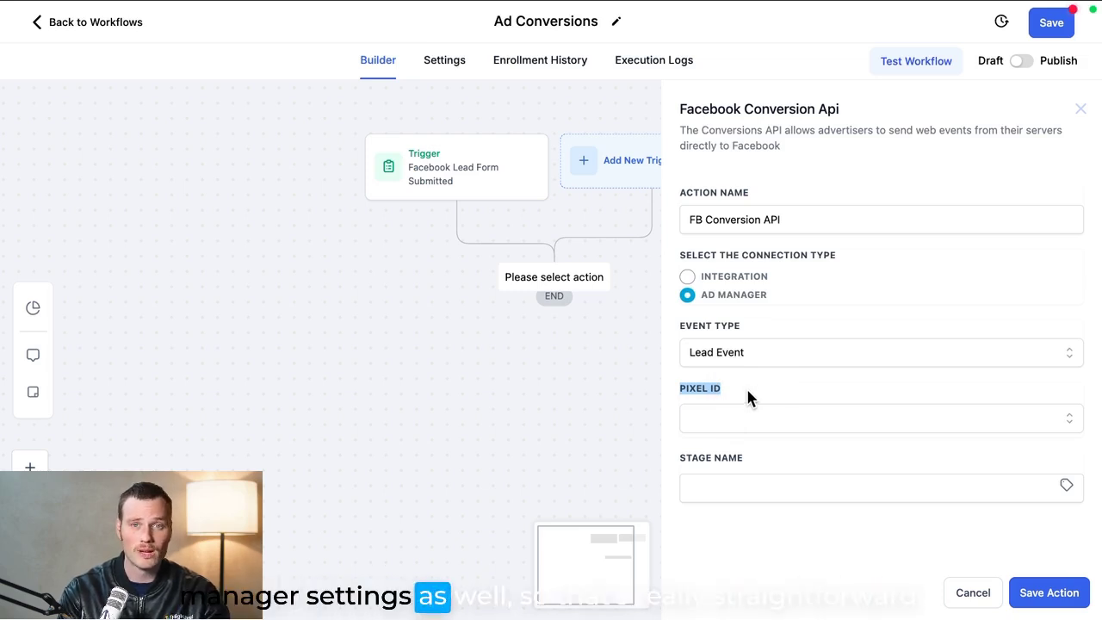
{"action": "left_click", "coordinate": [813, 422]}
{"action": "left_click", "coordinate": [802, 455]}
{"action": "left_click", "coordinate": [753, 482]}
{"action": "type", "text": "New Lead"}
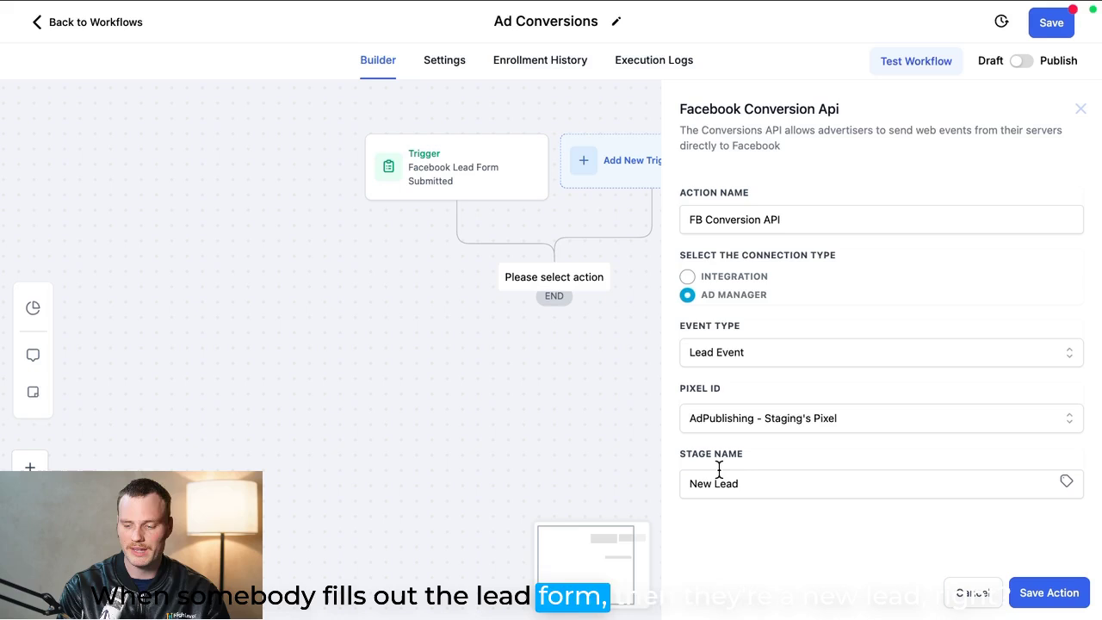
{"action": "left_click", "coordinate": [1046, 592]}
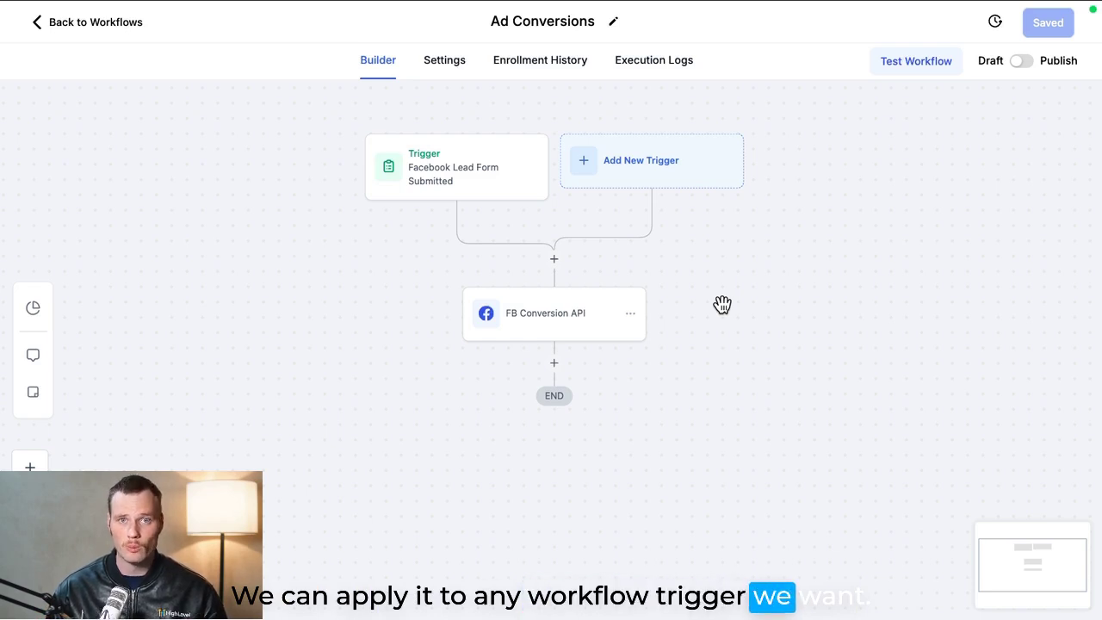
Delete the Facebook Lead Form Submitted trigger.
{"action": "left_click", "coordinate": [496, 182]}
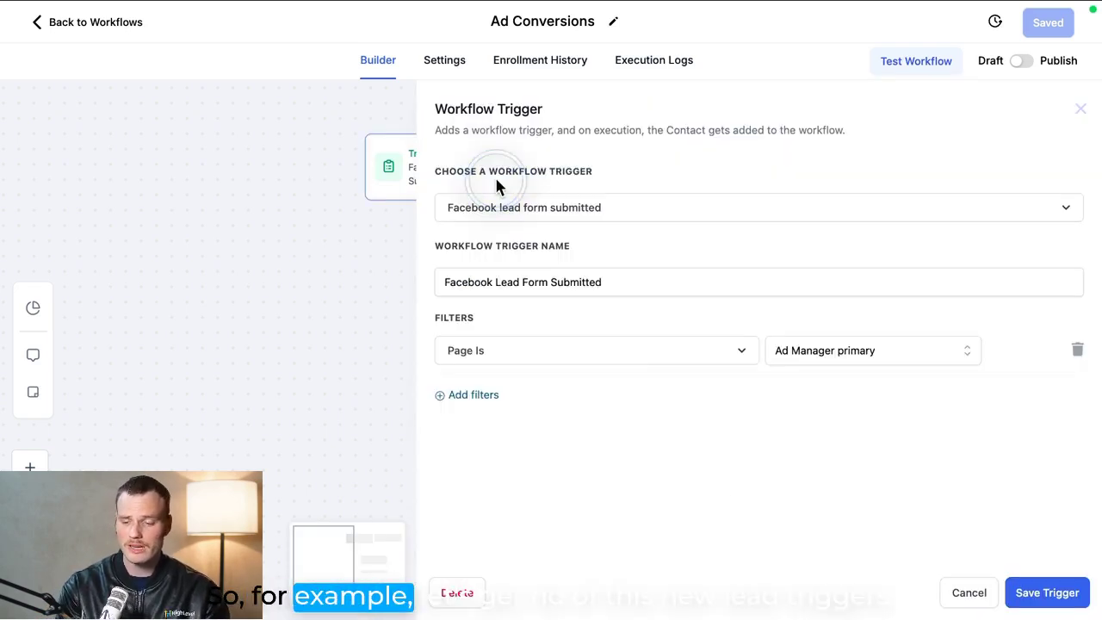
{"action": "left_click", "coordinate": [461, 593]}
{"action": "left_click", "coordinate": [708, 370]}
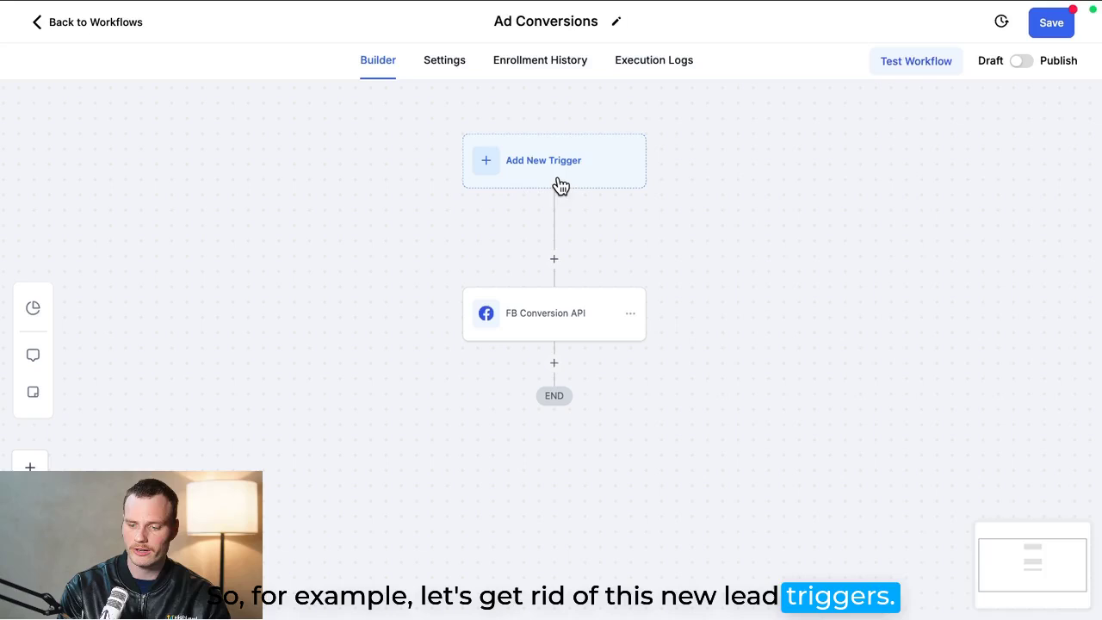
Add an Appointment Status trigger with Event Type Normal and save it.
{"action": "left_click", "coordinate": [558, 172]}
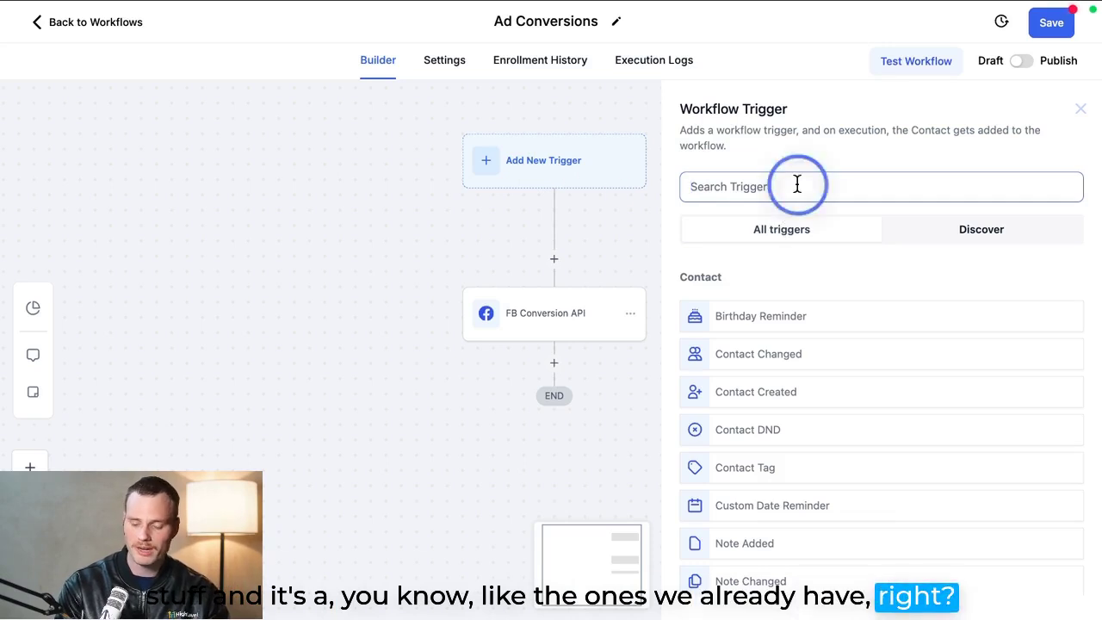
{"action": "type", "text": "appo"}
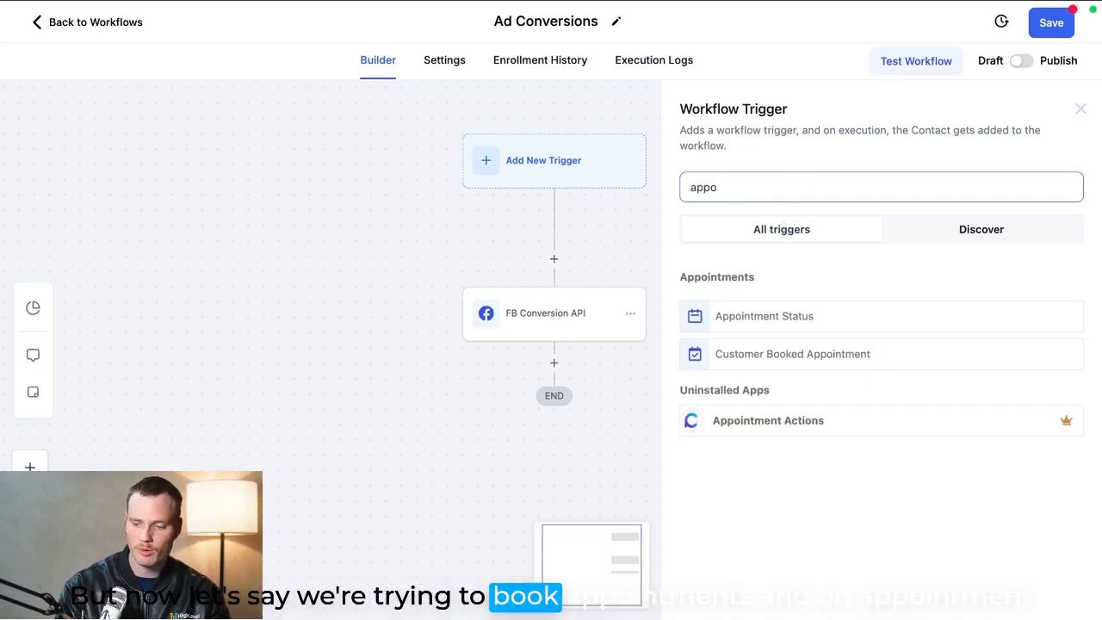
{"action": "type", "text": "i"}
{"action": "left_click", "coordinate": [785, 315]}
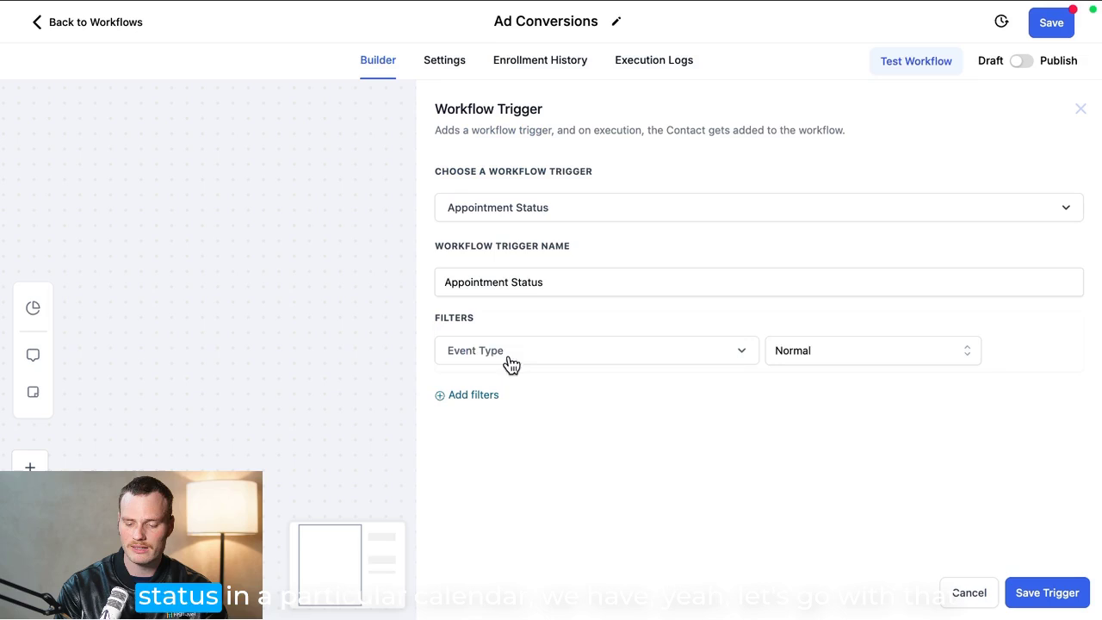
{"action": "left_click", "coordinate": [548, 361]}
{"action": "left_click", "coordinate": [854, 355]}
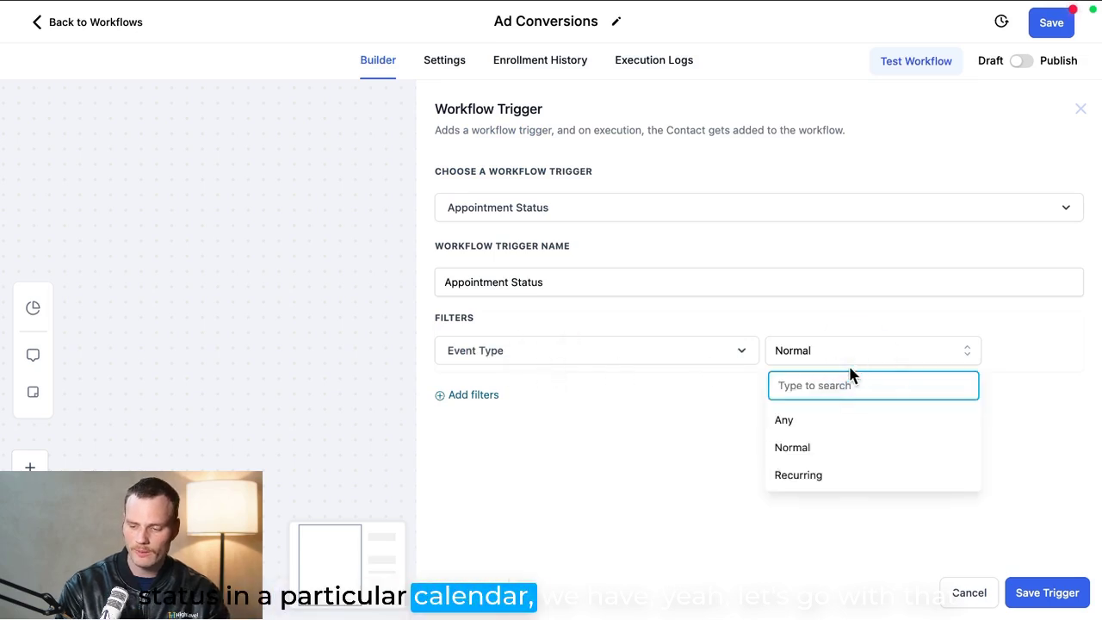
{"action": "left_click", "coordinate": [848, 360]}
{"action": "left_click", "coordinate": [1038, 594]}
Change the FB Conversion API stage name to 'Appointment' and save the action.
{"action": "left_click", "coordinate": [573, 330]}
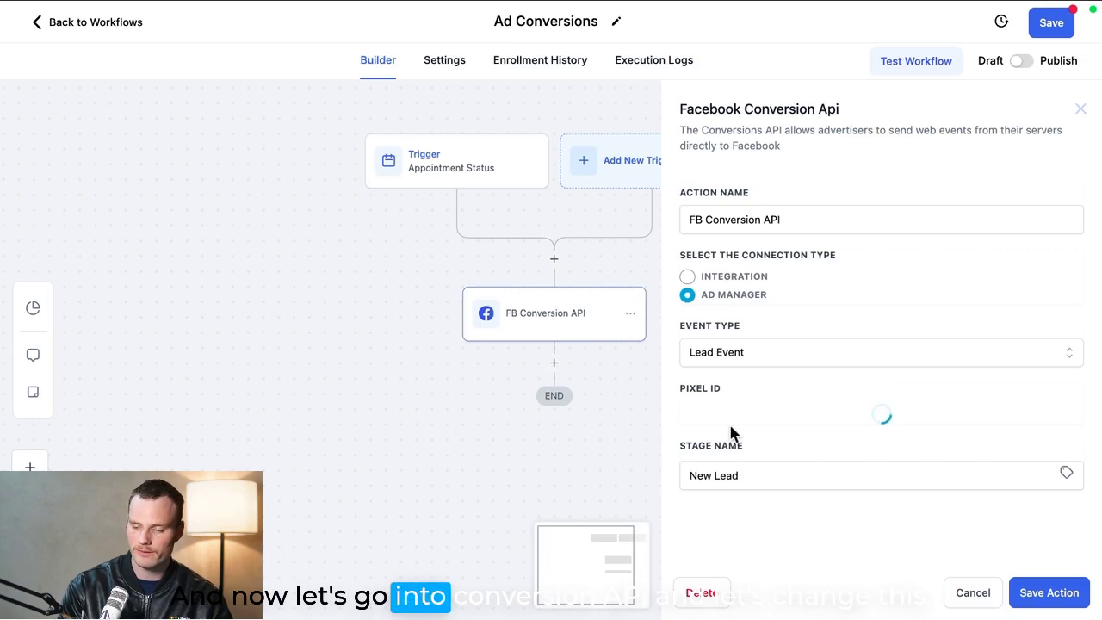
{"action": "triple_click", "coordinate": [774, 485]}
{"action": "type", "text": "A"}
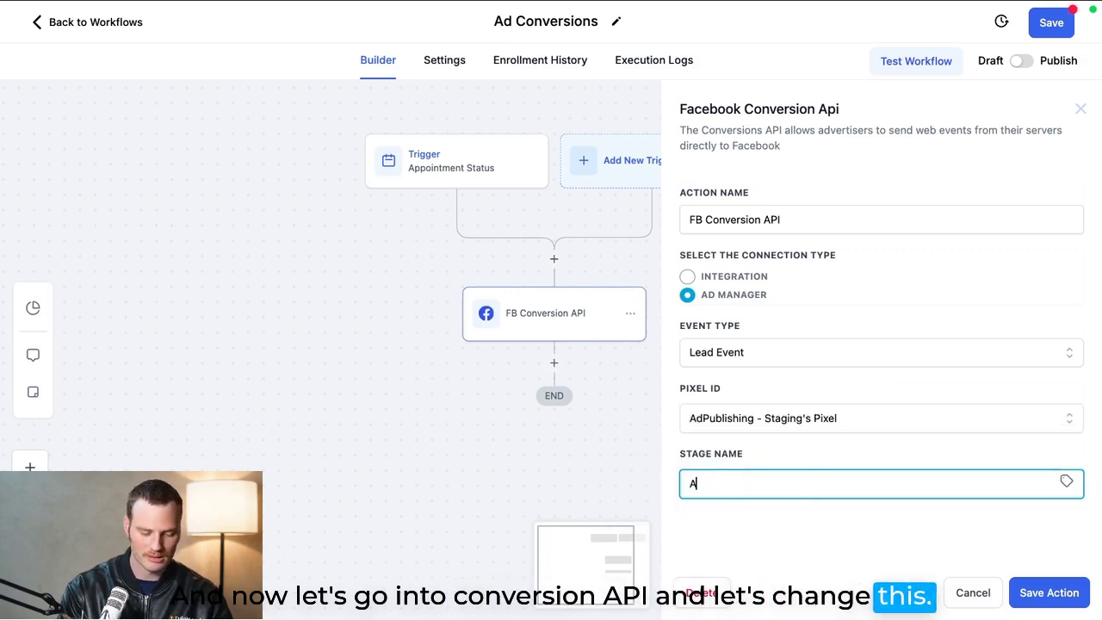
{"action": "type", "text": "ppointment"}
{"action": "left_click", "coordinate": [1039, 591]}
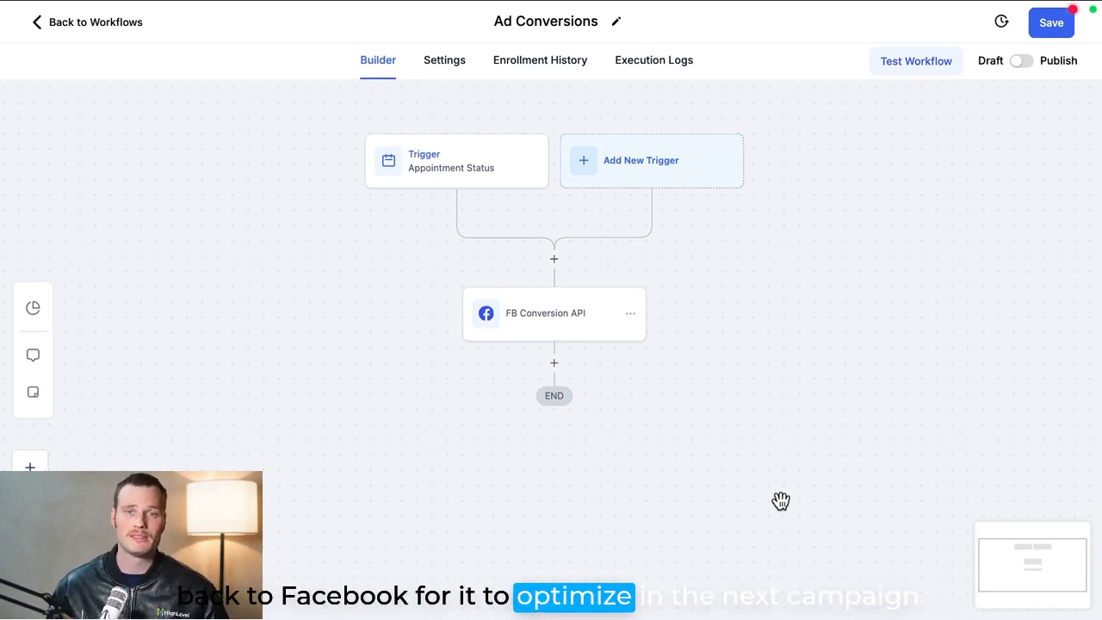
Preview Contact Tag as an additional trigger, then discard it.
{"action": "left_click", "coordinate": [626, 173]}
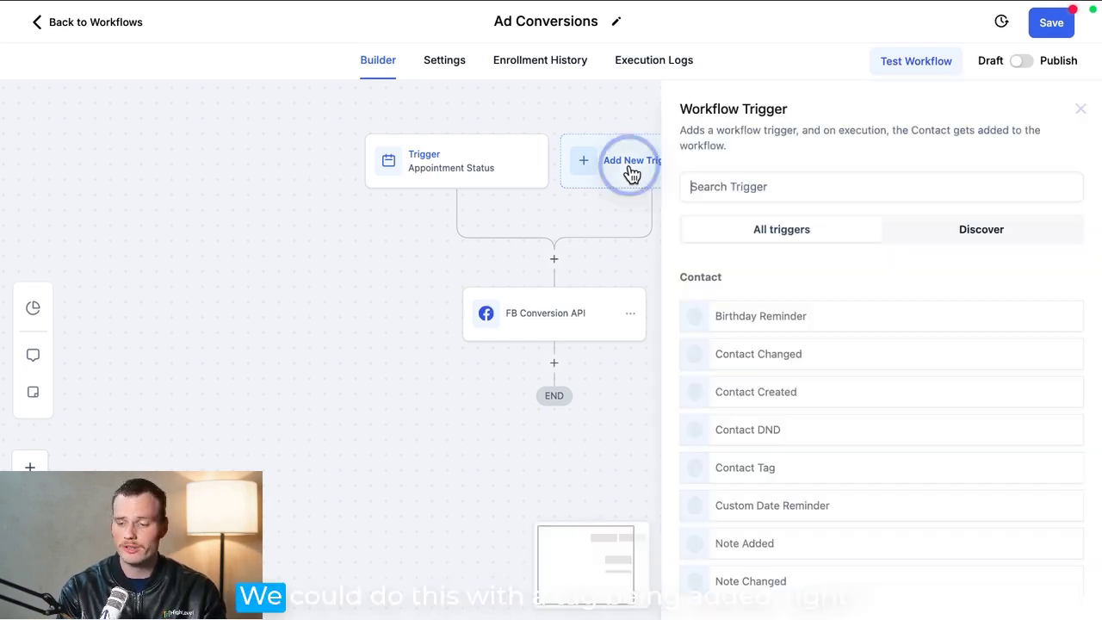
{"action": "type", "text": "tag"}
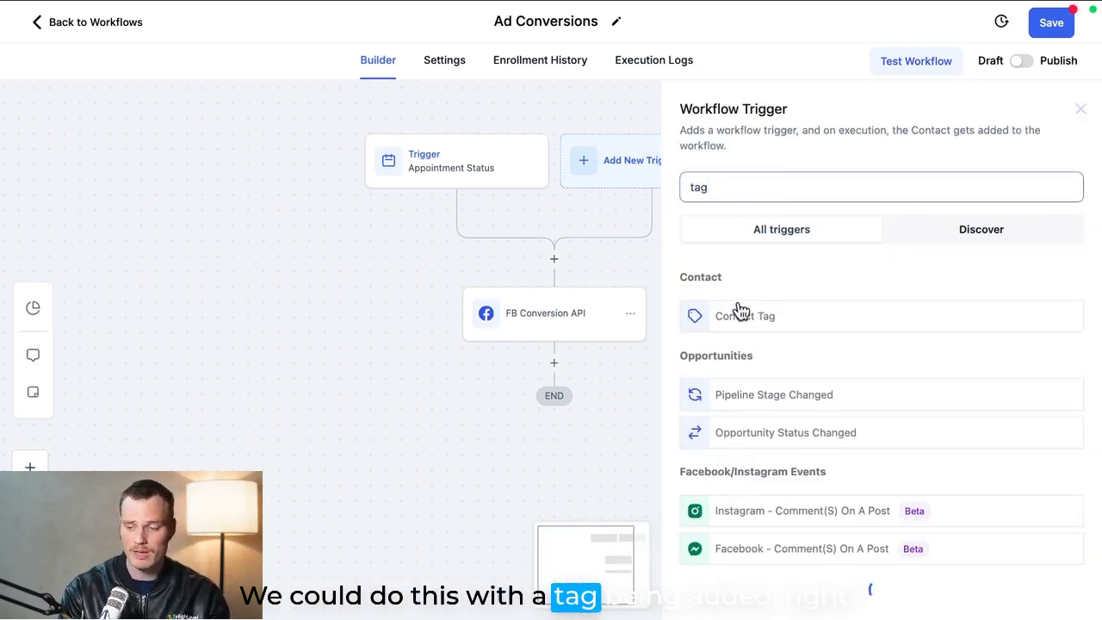
{"action": "left_click", "coordinate": [739, 312]}
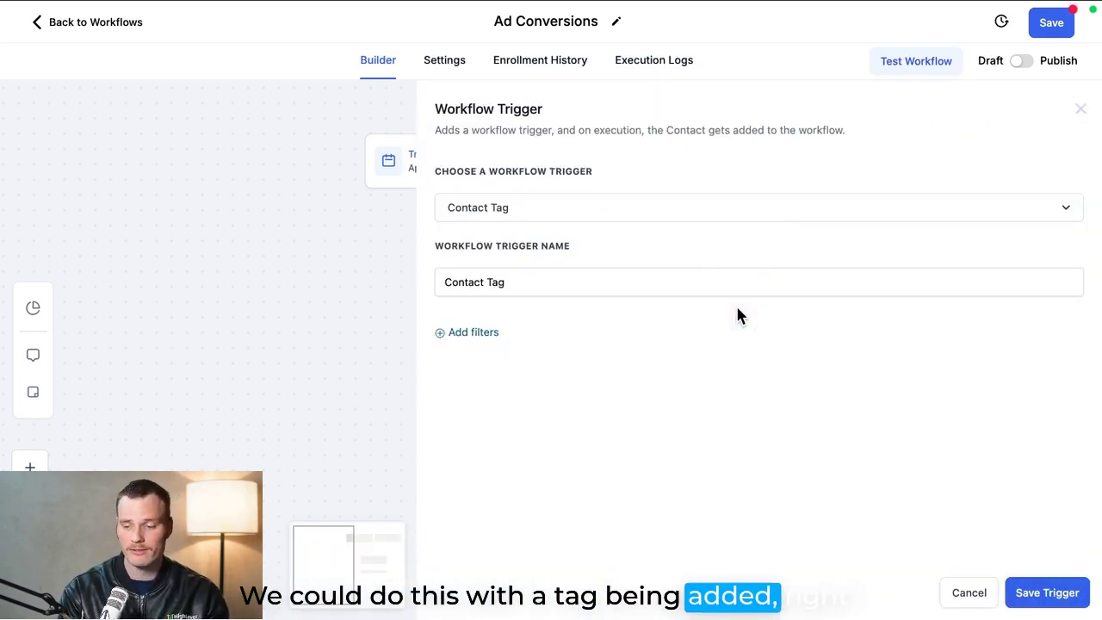
{"action": "left_click", "coordinate": [1080, 110]}
Preview Pipeline Stage Changed as an additional workflow trigger.
{"action": "left_click", "coordinate": [632, 160]}
{"action": "type", "text": "pi"}
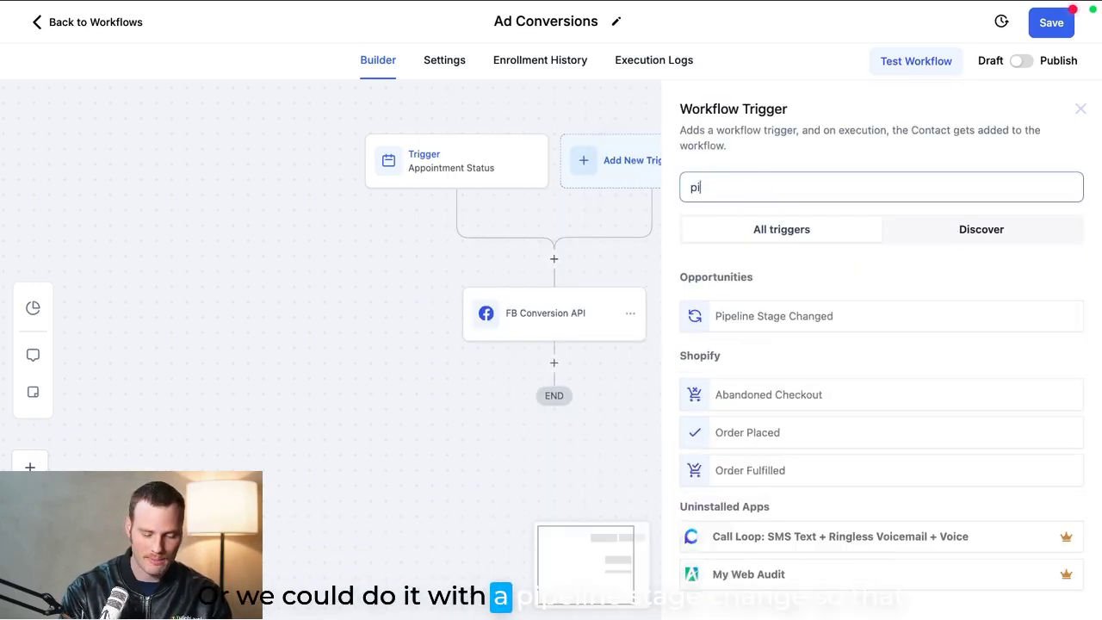
{"action": "type", "text": "pel"}
{"action": "left_click", "coordinate": [736, 315]}
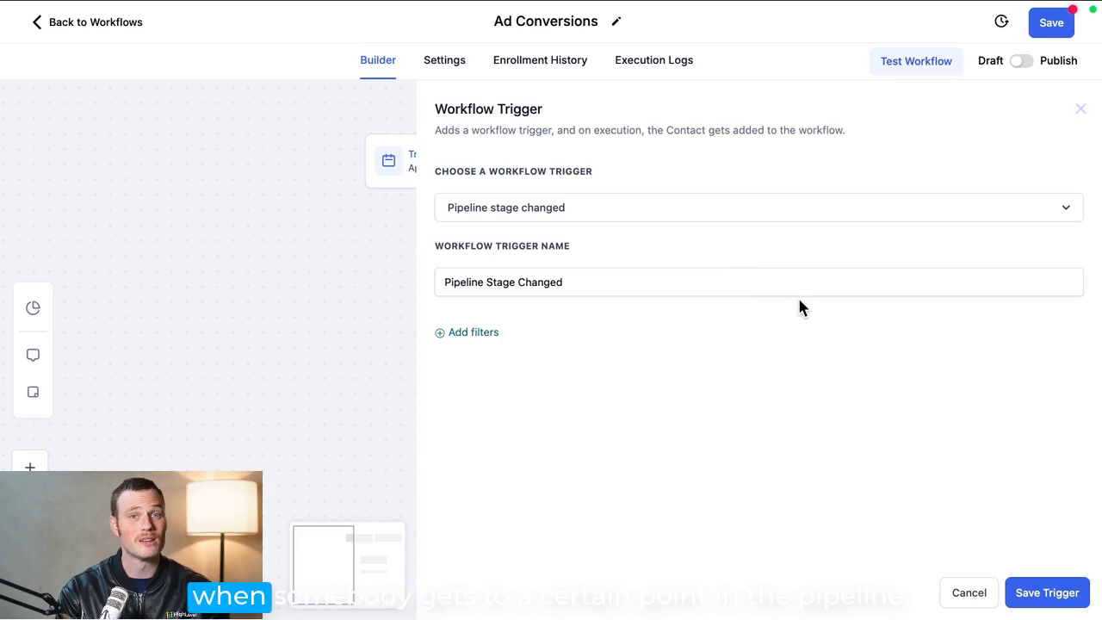